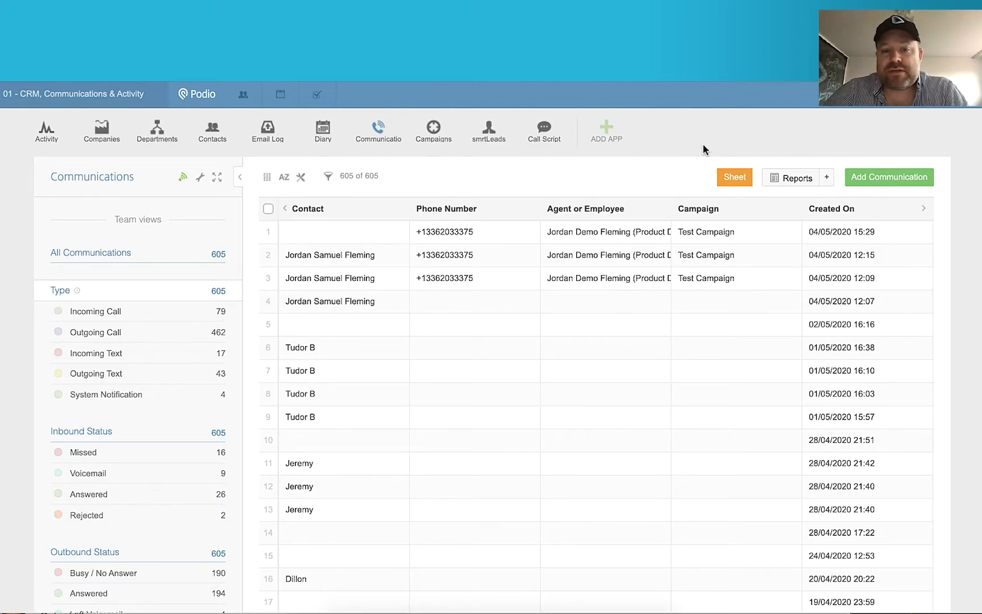
click(357, 261)
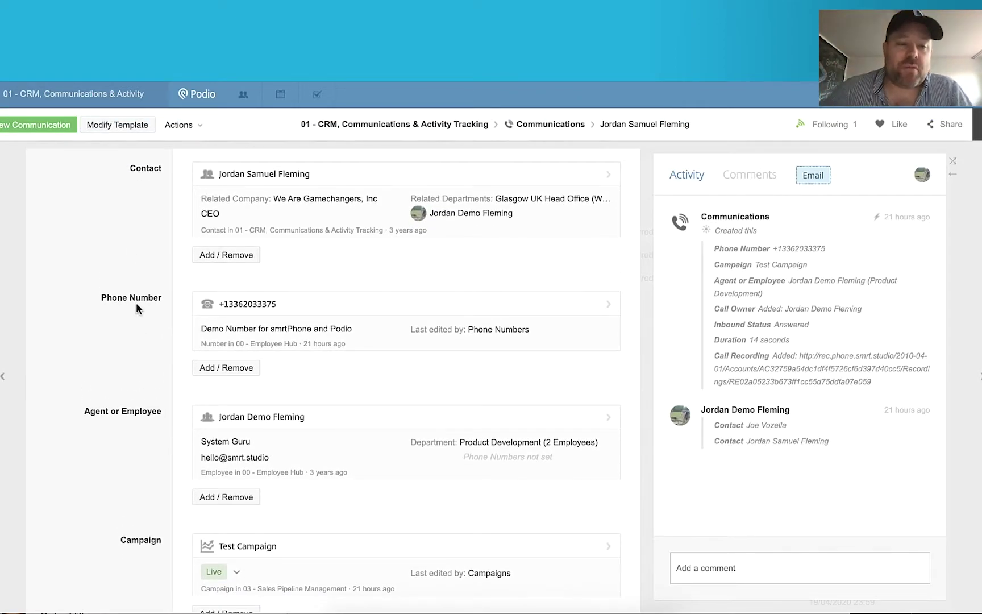
scroll(159, 352, down, 1)
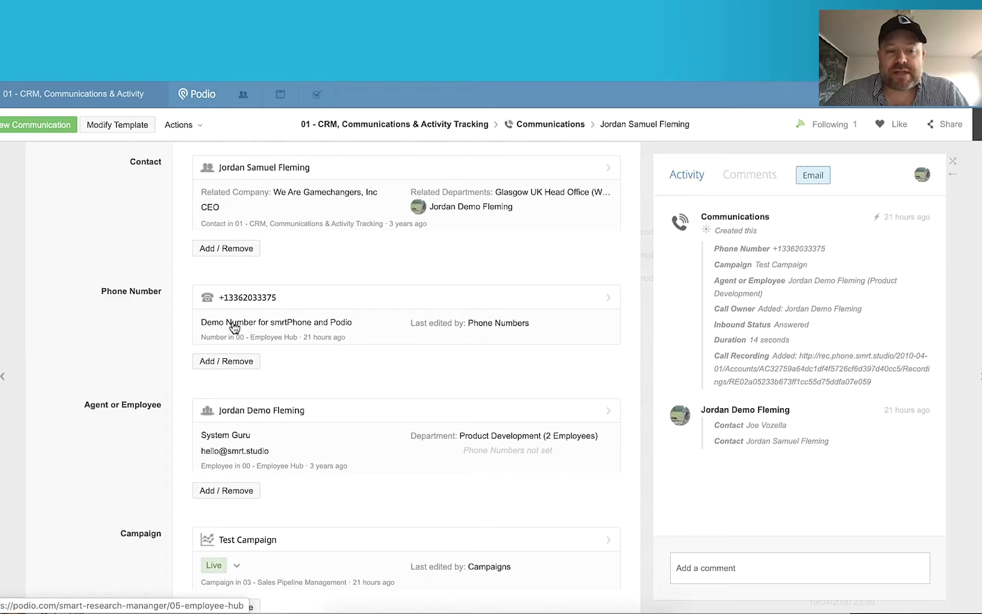
scroll(149, 346, down, 1)
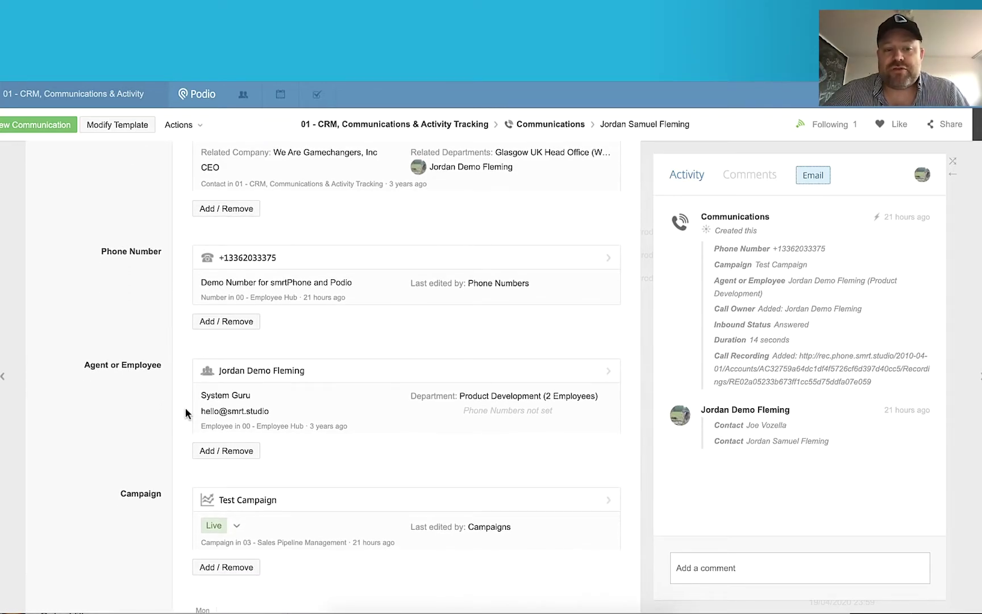
scroll(185, 400, down, 1)
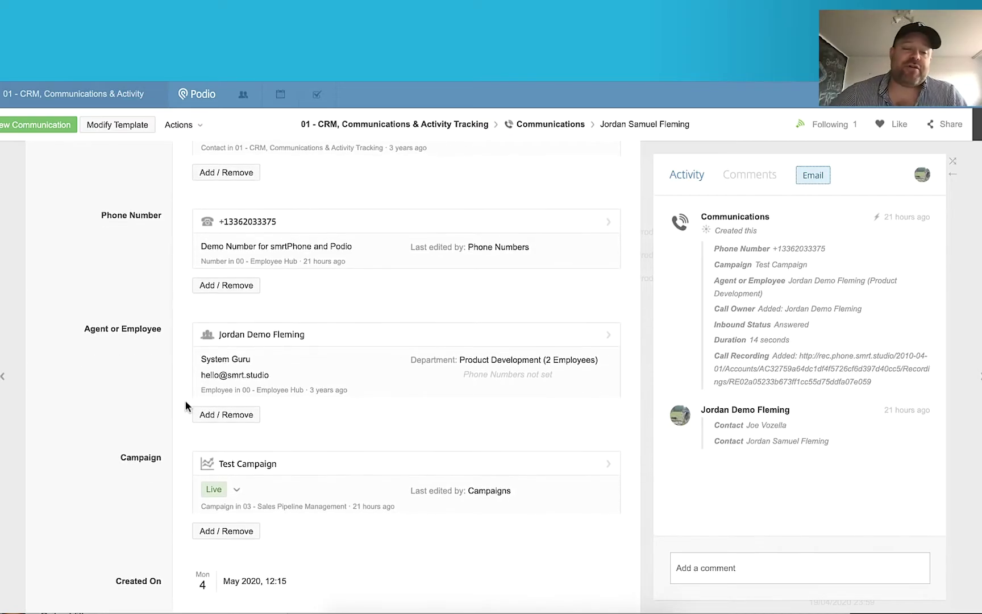
scroll(225, 488, up, 2)
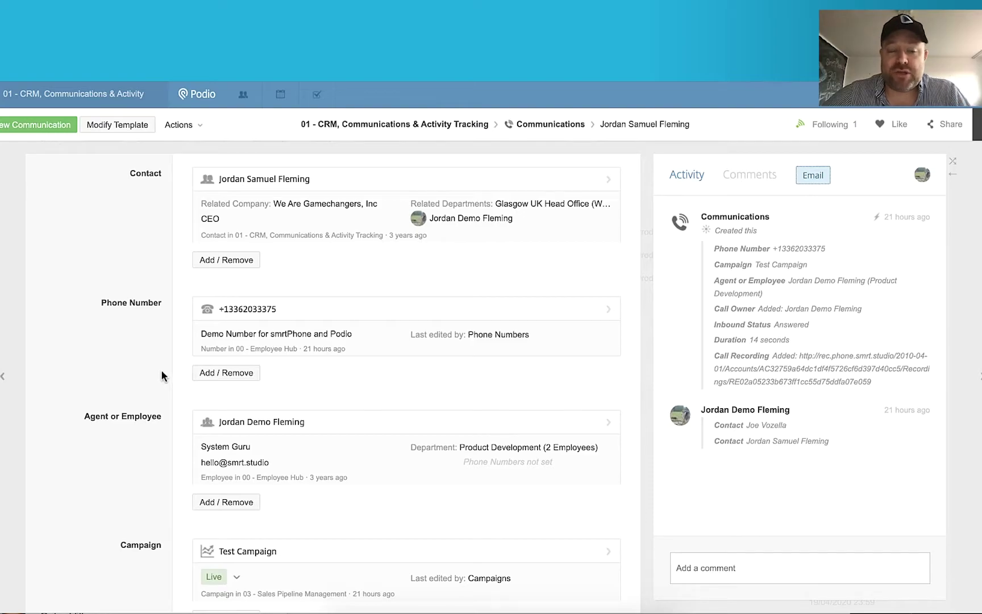
scroll(161, 360, down, 1)
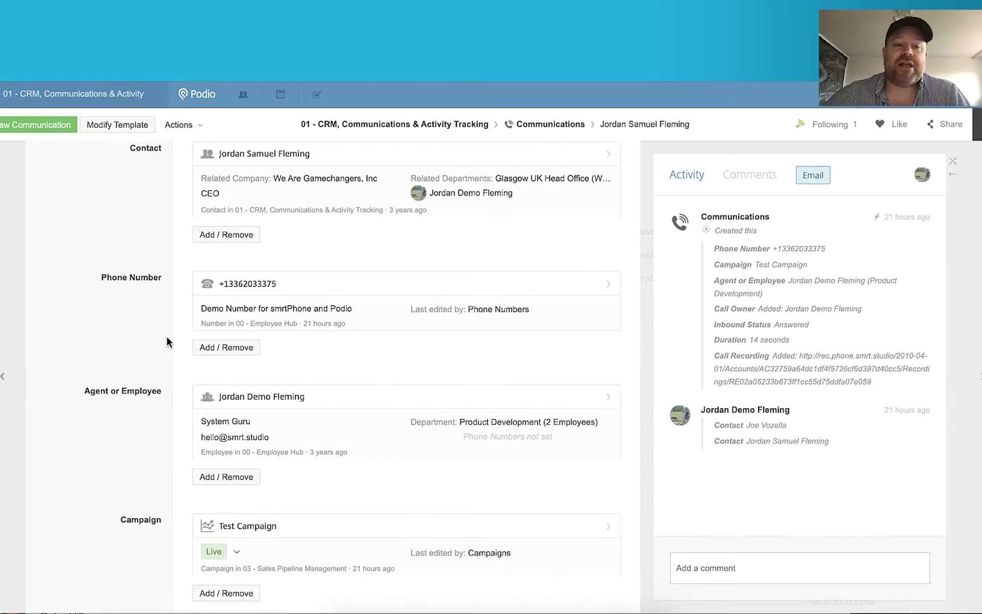
scroll(154, 389, down, 2)
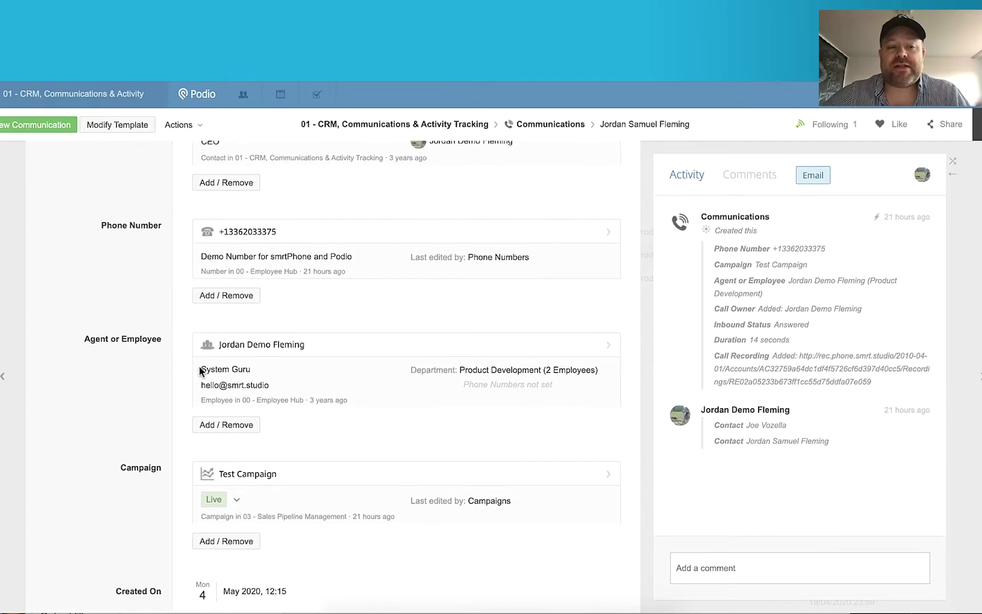
scroll(150, 433, up, 3)
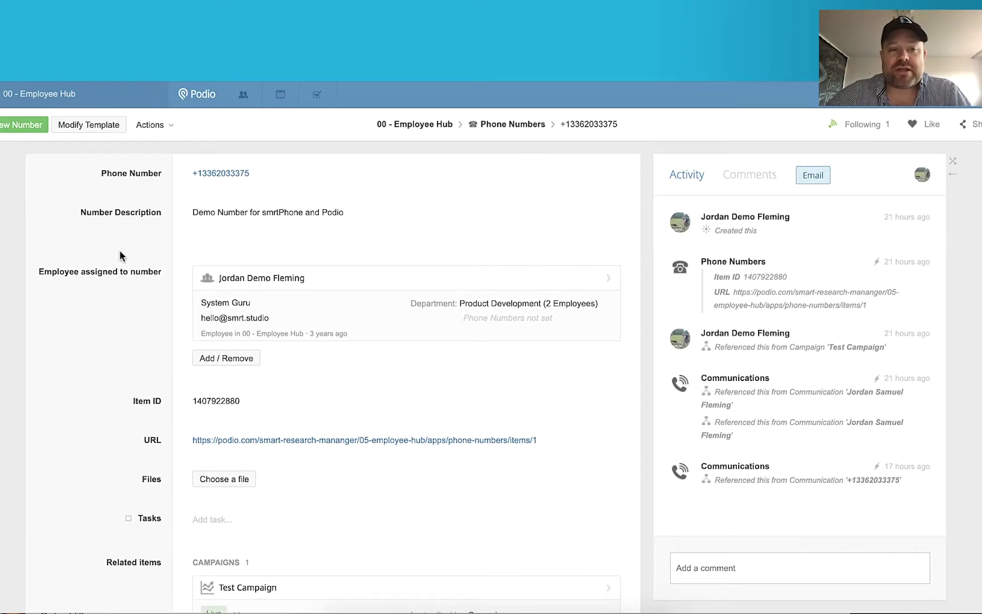
click(258, 181)
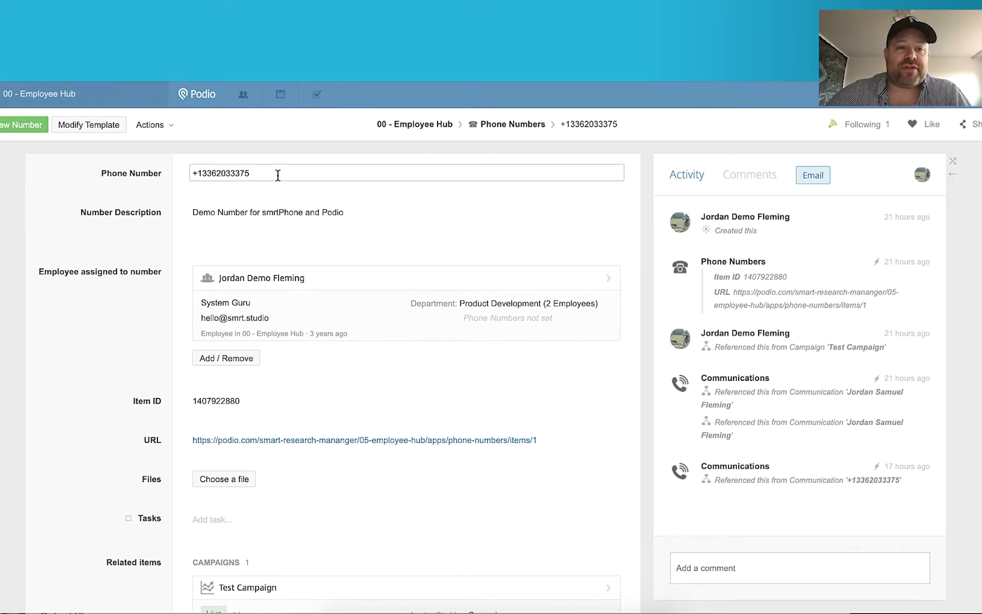
drag(276, 176, 165, 179)
click(158, 178)
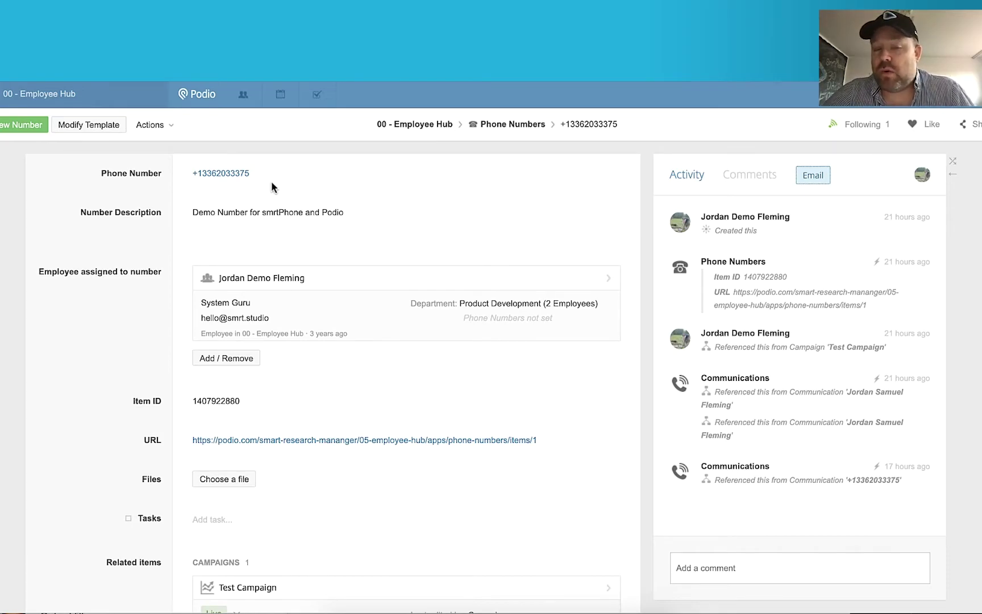
scroll(145, 229, down, 1)
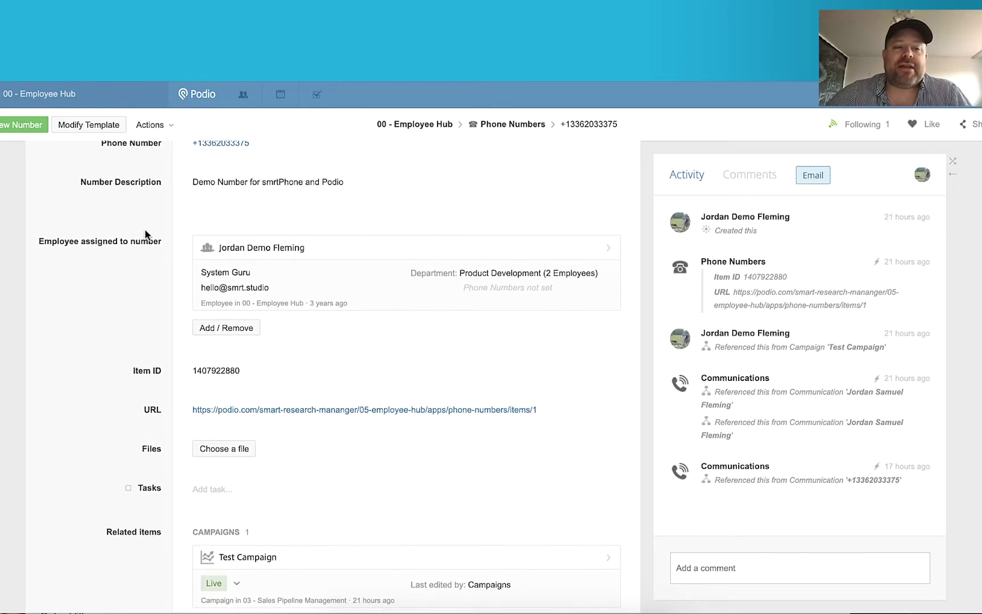
scroll(146, 234, down, 1)
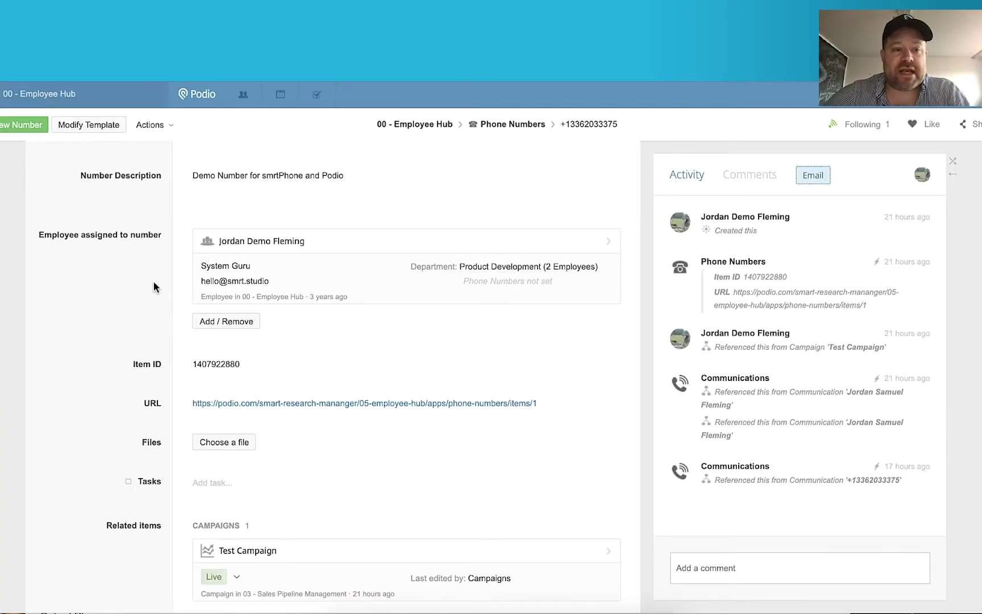
scroll(153, 288, up, 1)
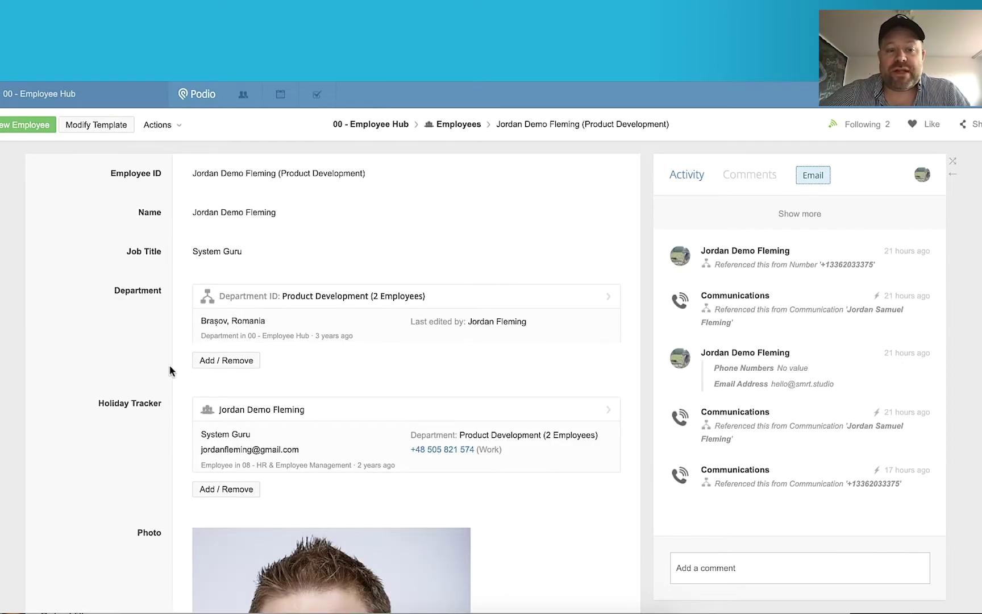
scroll(170, 365, down, 3)
scroll(169, 365, down, 5)
scroll(170, 366, down, 4)
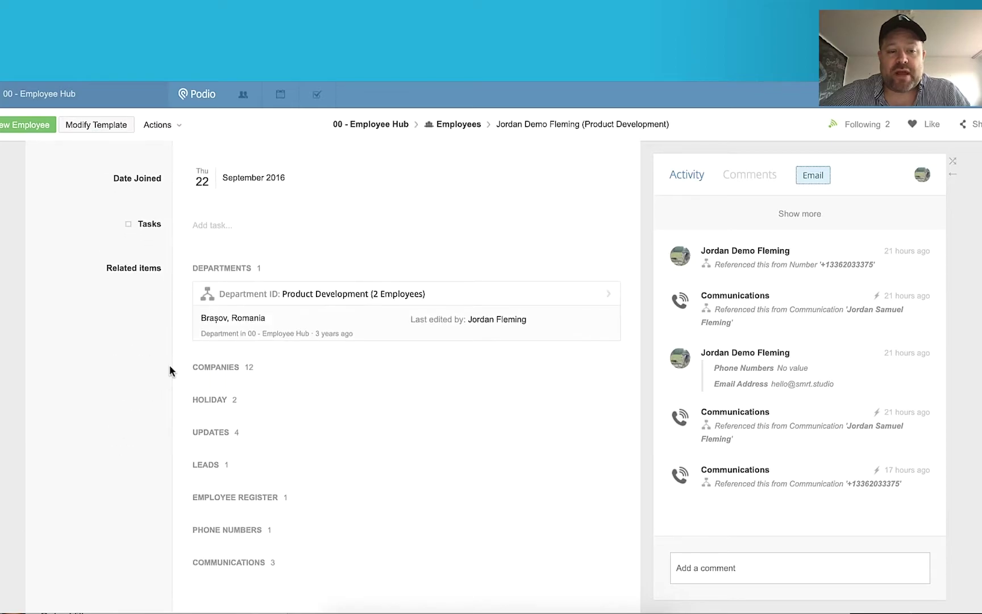
scroll(170, 366, up, 5)
scroll(169, 367, up, 2)
scroll(170, 366, up, 5)
scroll(169, 367, up, 3)
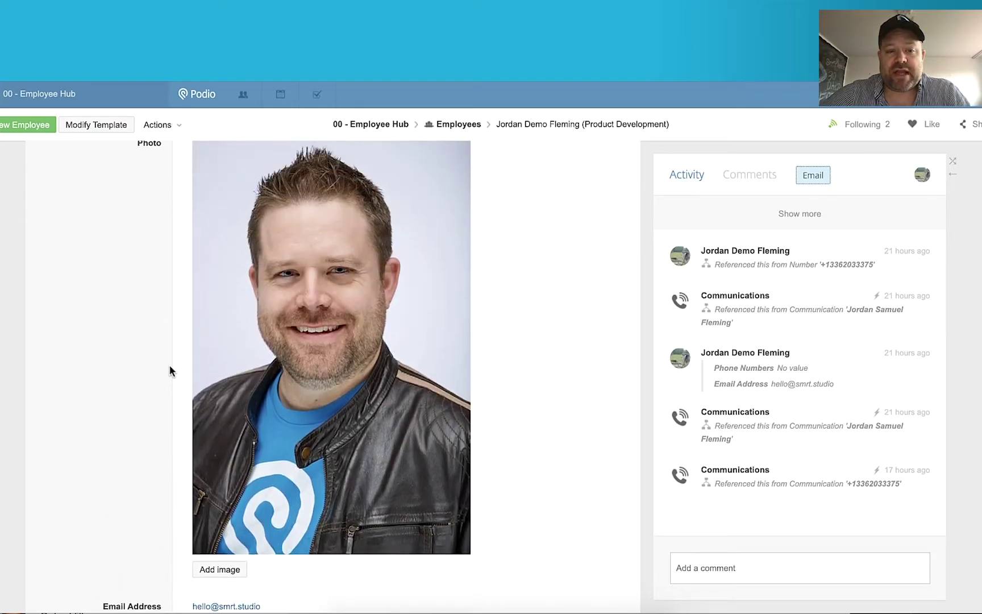
scroll(169, 364, up, 3)
scroll(169, 365, up, 3)
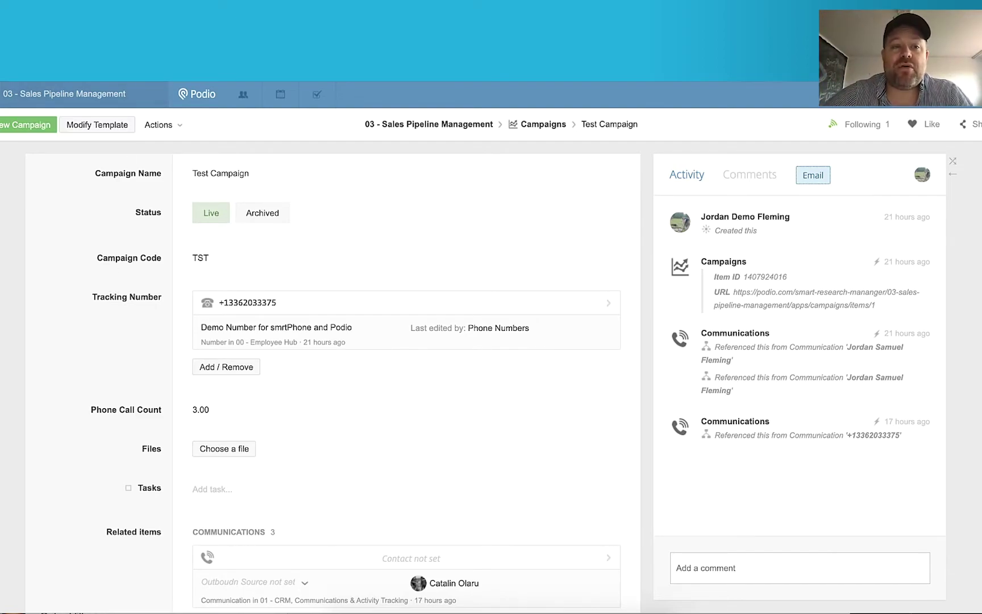
Return from Test Campaign to the Jordan Samuel Fleming communication record
key(alt+Left)
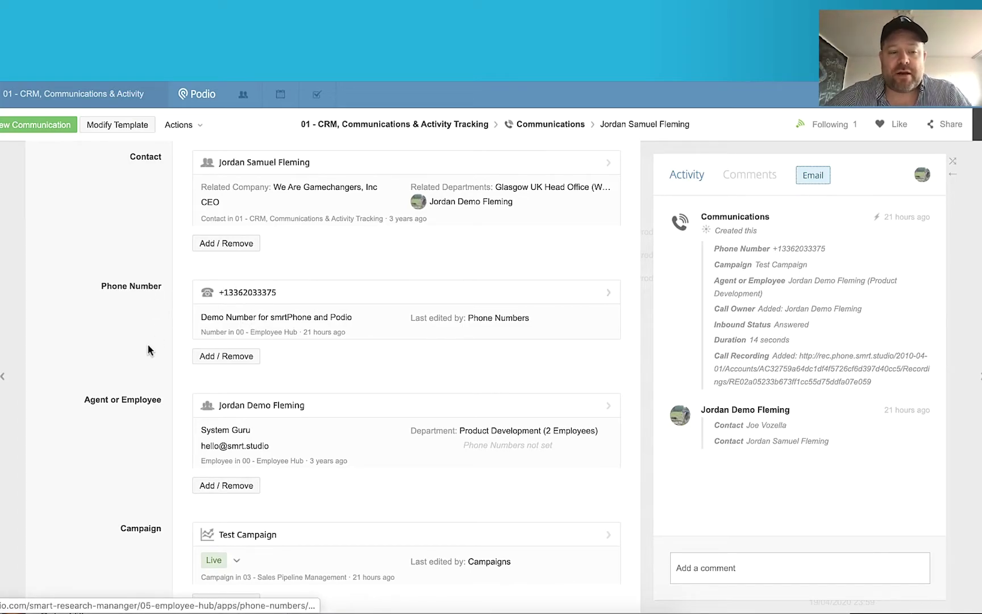
scroll(148, 343, down, 2)
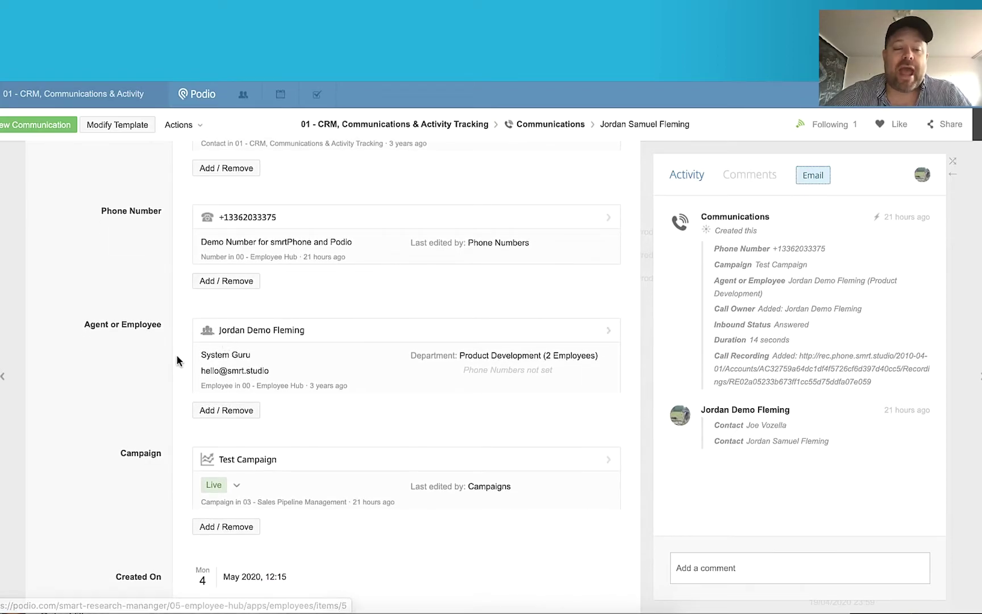
scroll(163, 320, up, 1)
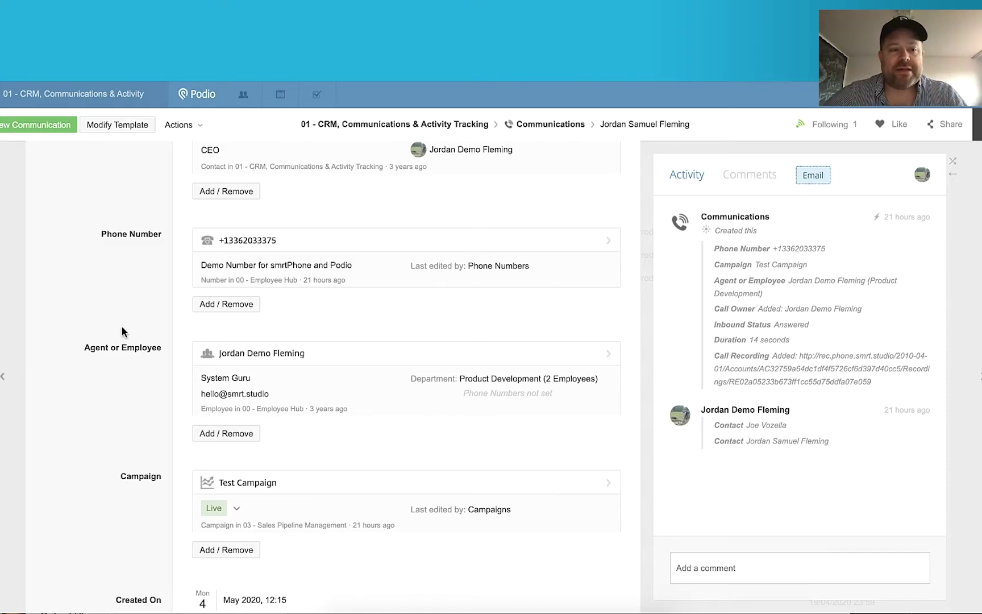
Go back to the full Communications list of 605 items via the breadcrumb
click(11, 204)
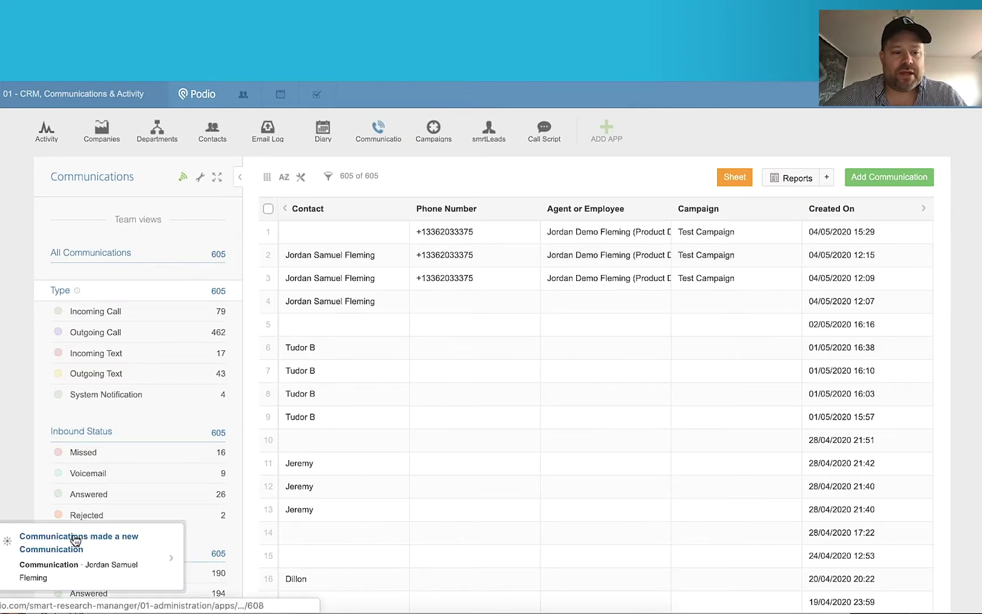
Answer the incoming demo call, hang up, add the note 'test' and finalize it
click(69, 543)
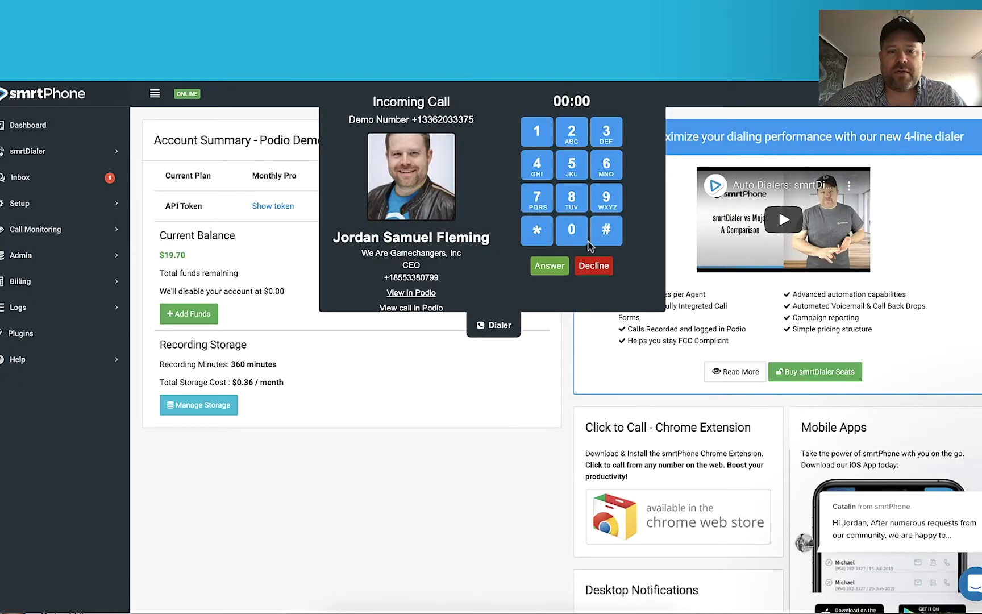
click(548, 267)
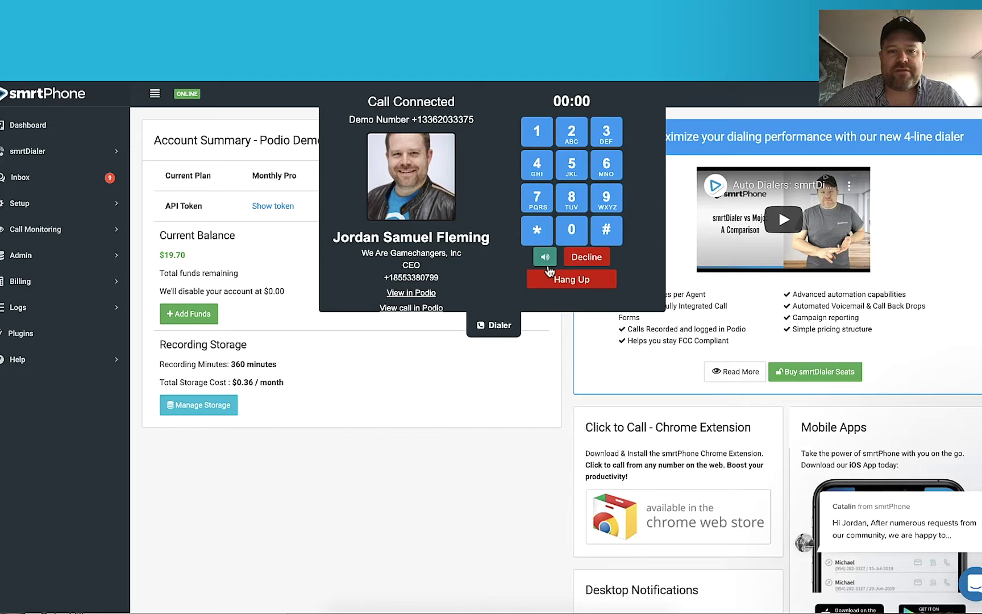
click(568, 286)
click(541, 209)
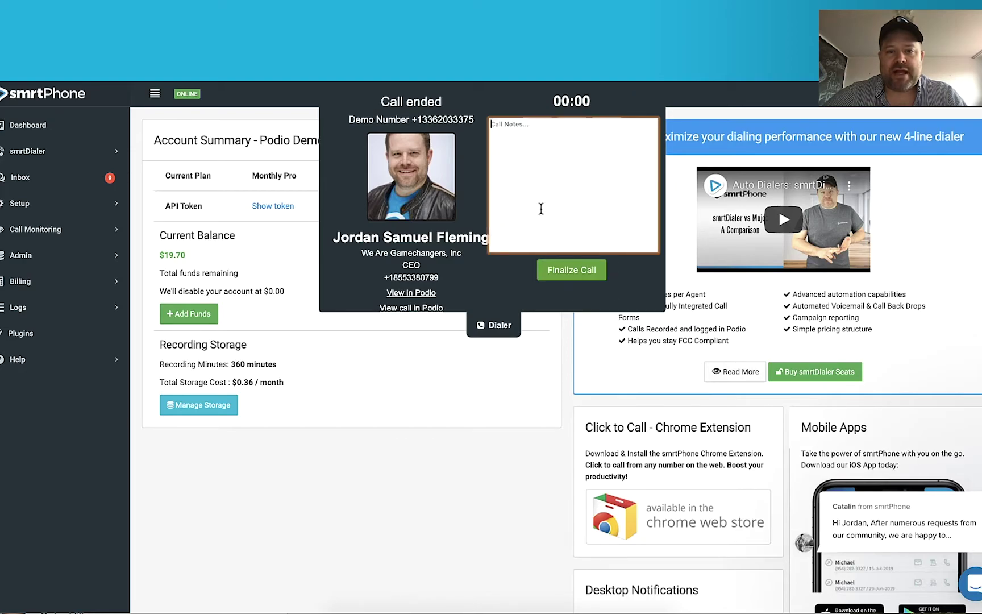
text(test)
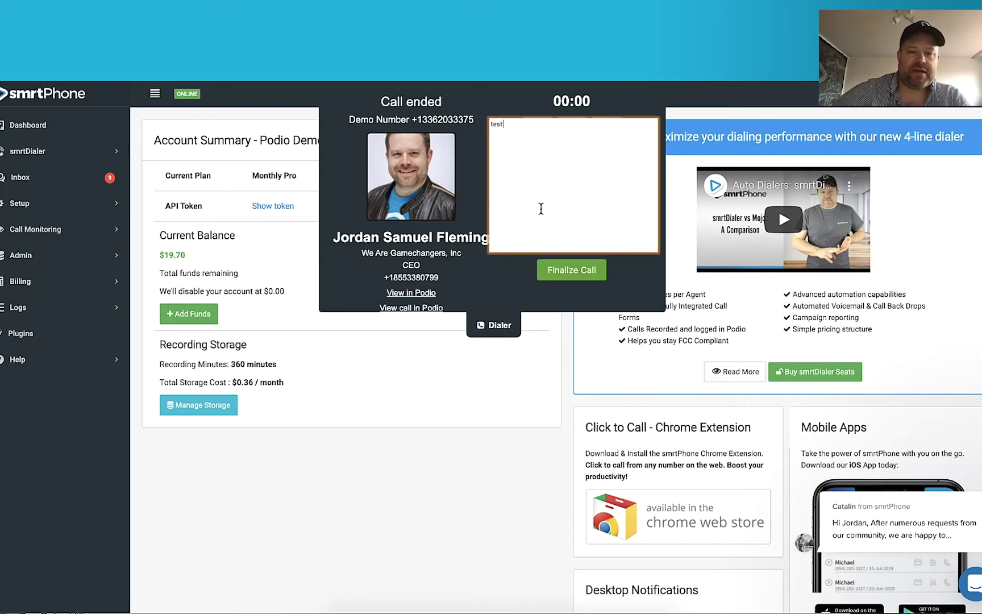
click(577, 278)
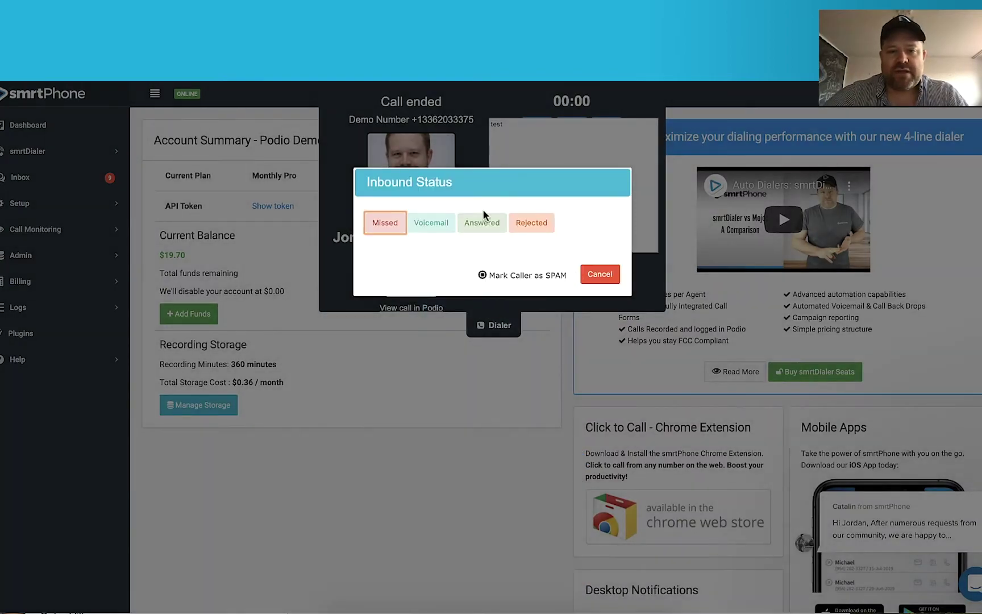
Mark the call Answered, then open the newest Jordan Samuel Fleming communication from the list
click(483, 223)
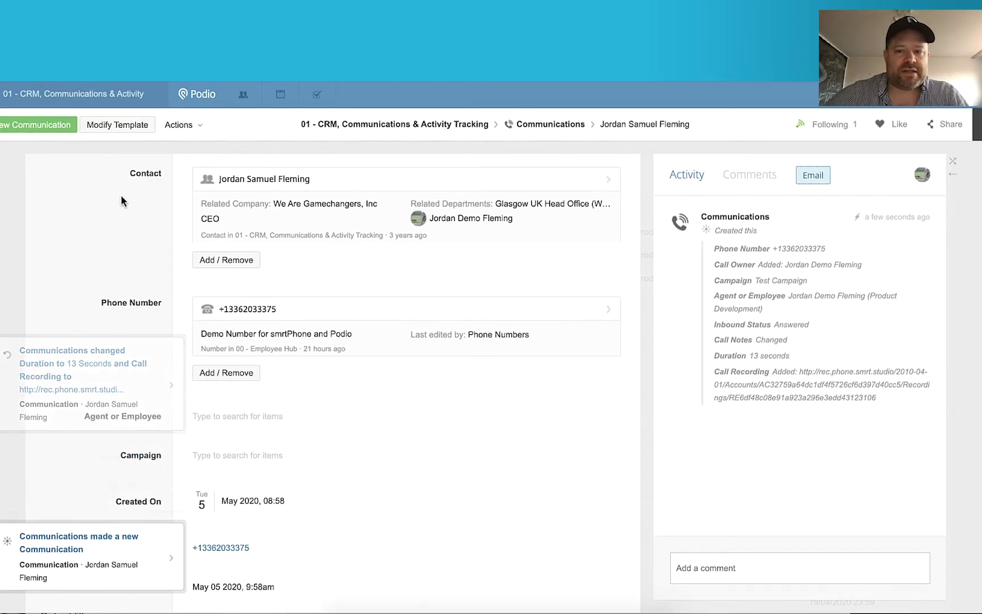
click(17, 184)
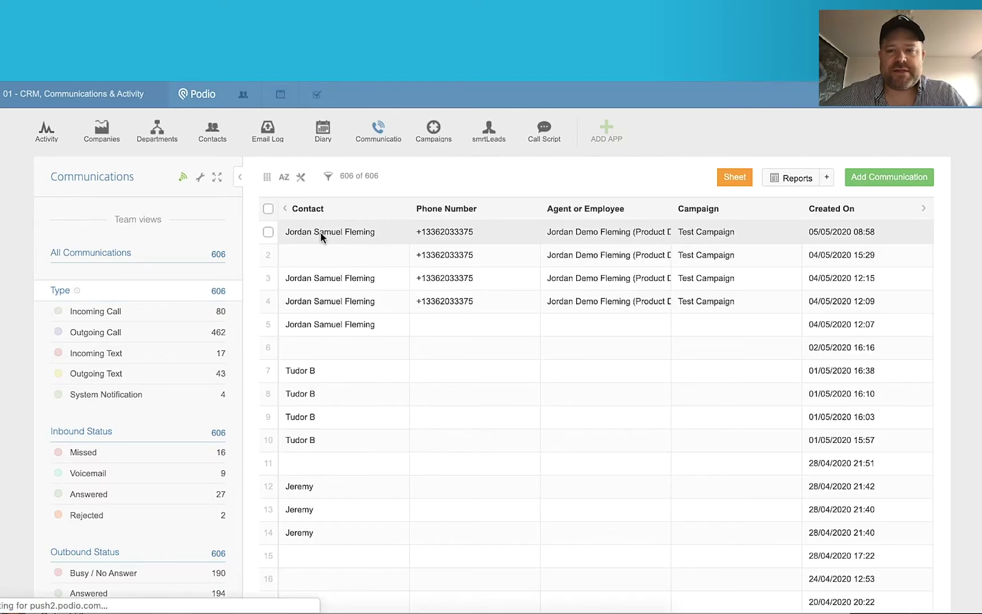
click(320, 231)
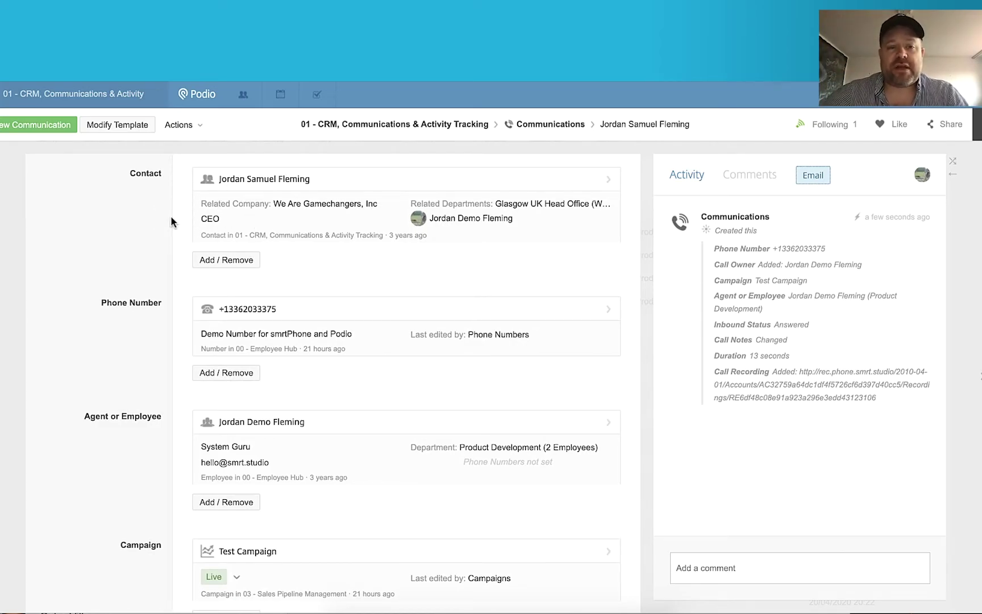
scroll(162, 222, down, 2)
scroll(158, 257, down, 1)
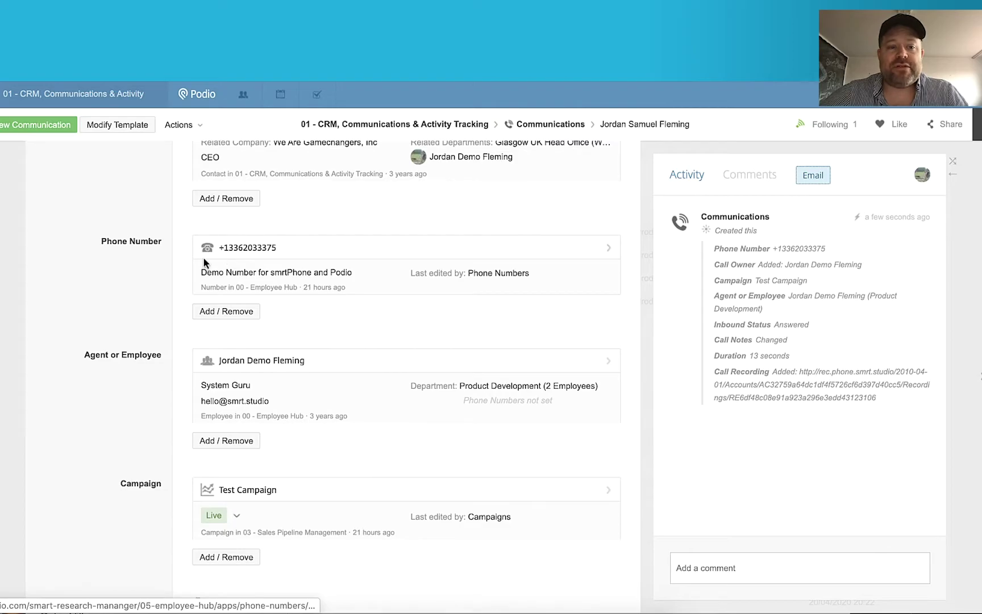
scroll(212, 277, down, 1)
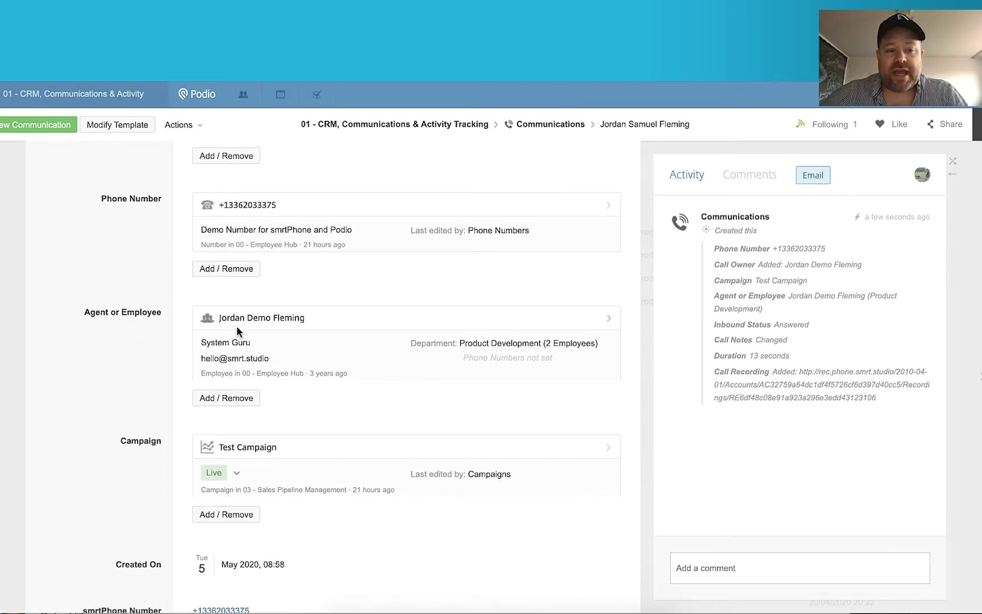
scroll(238, 332, down, 2)
scroll(244, 367, down, 1)
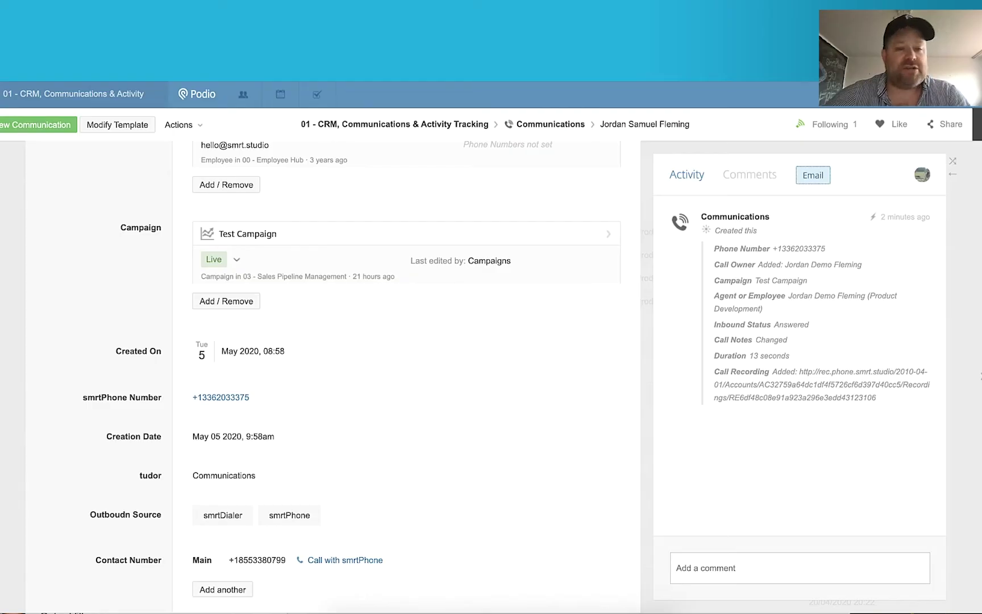
scroll(155, 146, up, 3)
scroll(169, 231, up, 1)
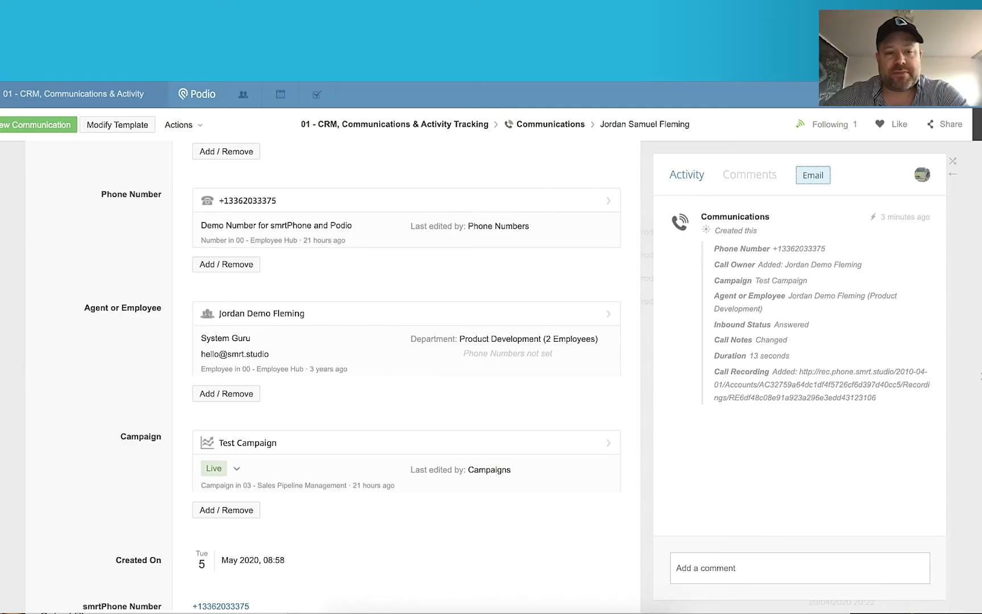
scroll(220, 417, up, 2)
scroll(179, 399, up, 1)
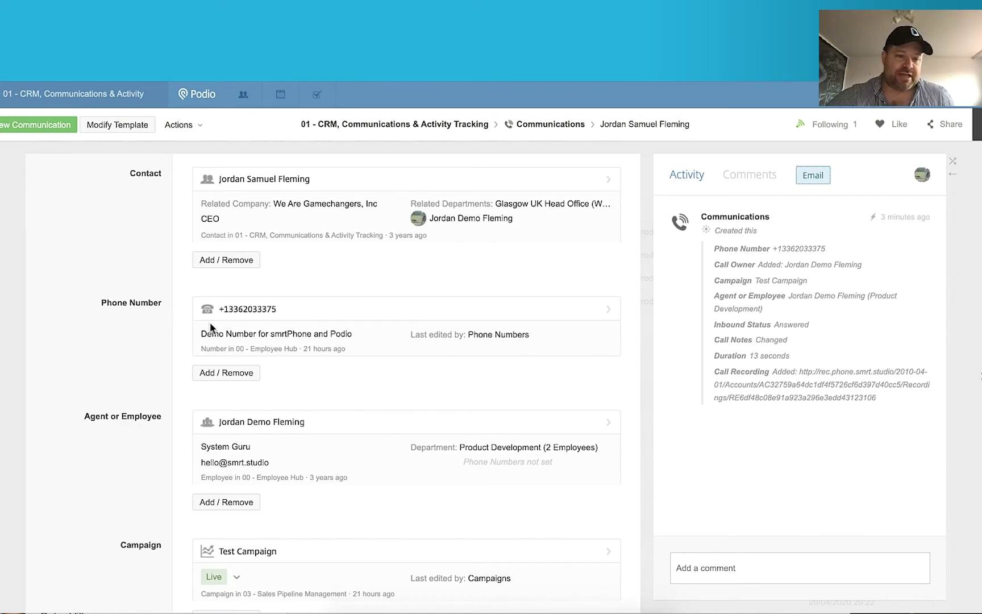
scroll(191, 388, down, 1)
scroll(172, 403, down, 1)
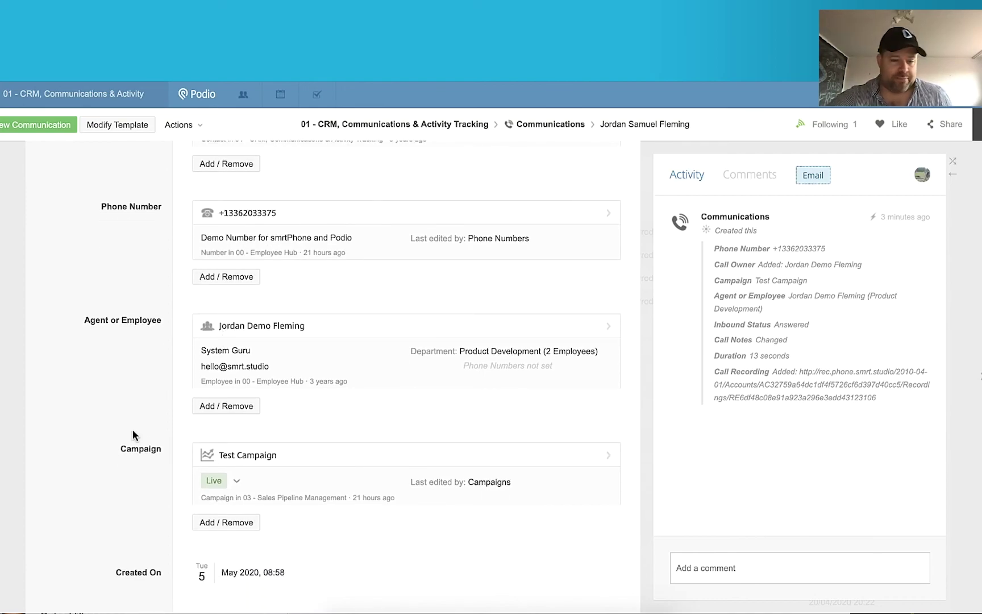
scroll(133, 431, up, 1)
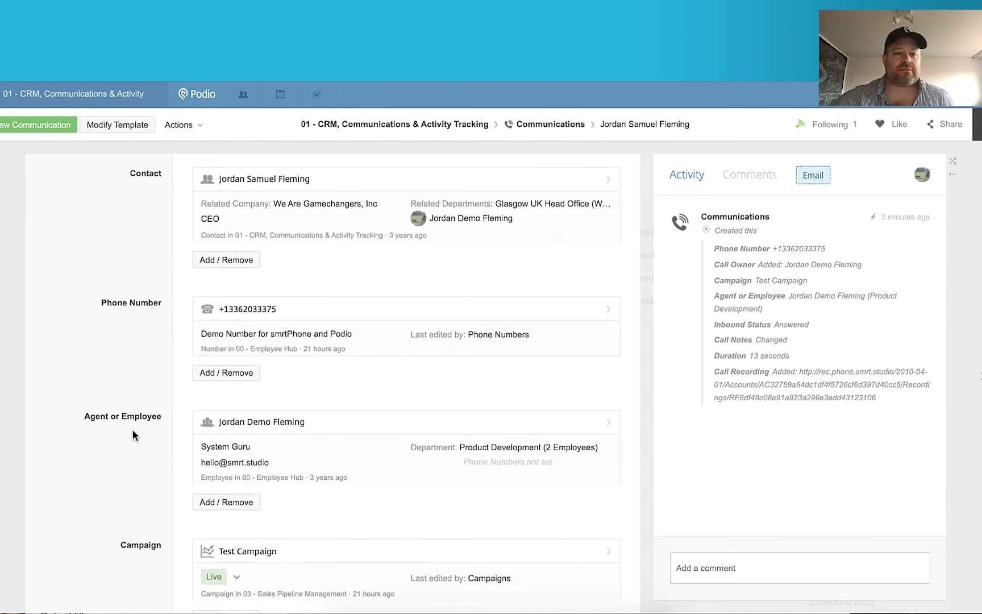